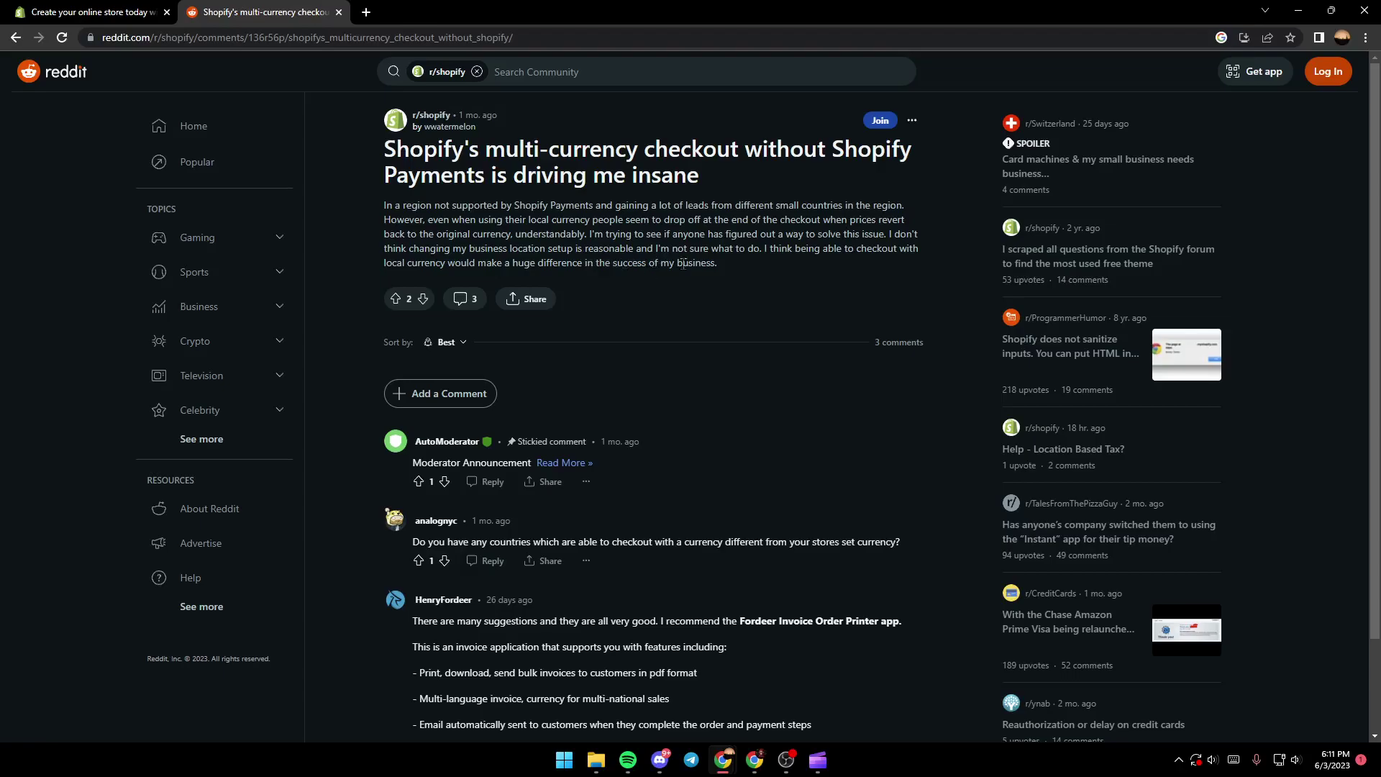
{"action": "scroll", "coordinate": [610, 453], "scroll_direction": "down", "scroll_amount": 1}
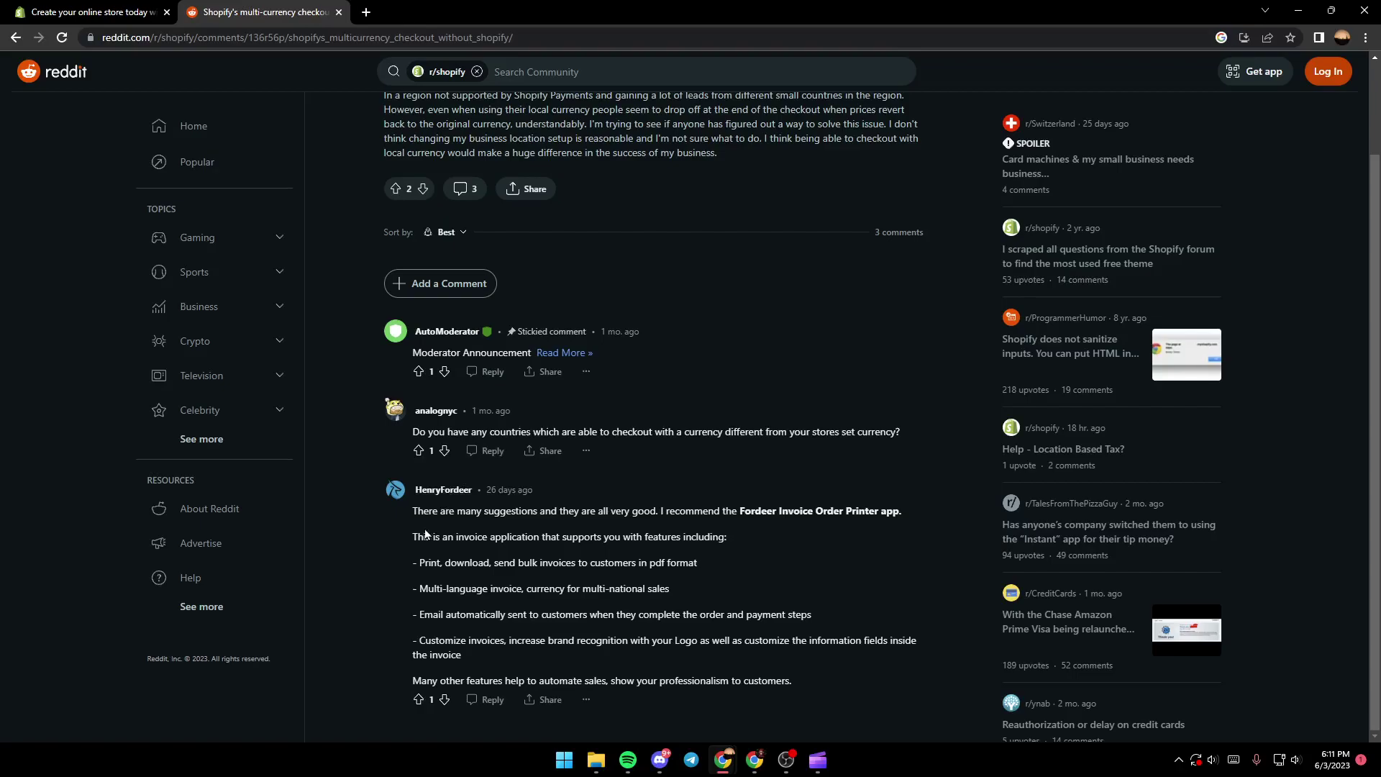
{"action": "mouse_move", "coordinate": [412, 513]}
{"action": "left_mouse_down"}
{"action": "mouse_move", "coordinate": [655, 635]}
{"action": "mouse_move", "coordinate": [430, 515]}
{"action": "left_mouse_up"}
{"action": "scroll", "coordinate": [893, 668], "scroll_direction": "up", "scroll_amount": 1}
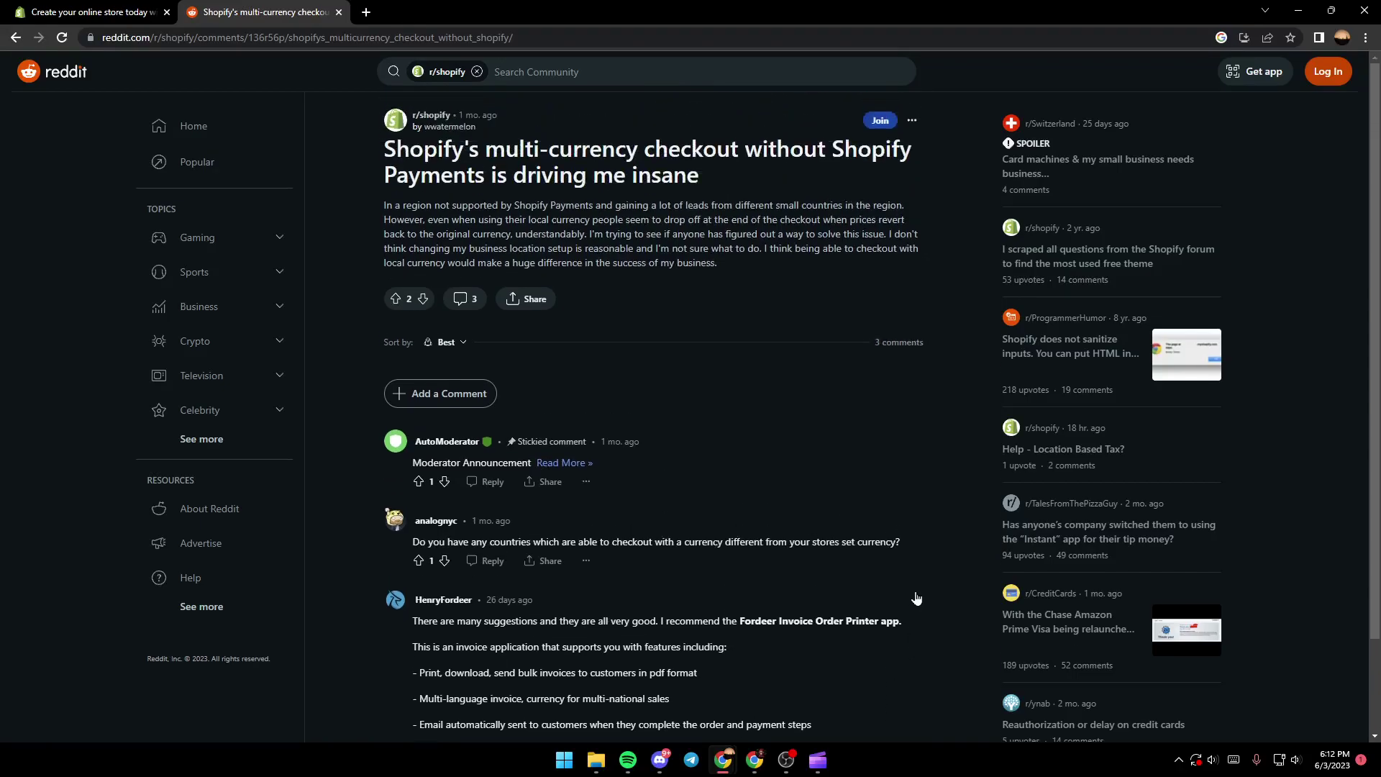
{"action": "scroll", "coordinate": [795, 488], "scroll_direction": "down", "scroll_amount": 1}
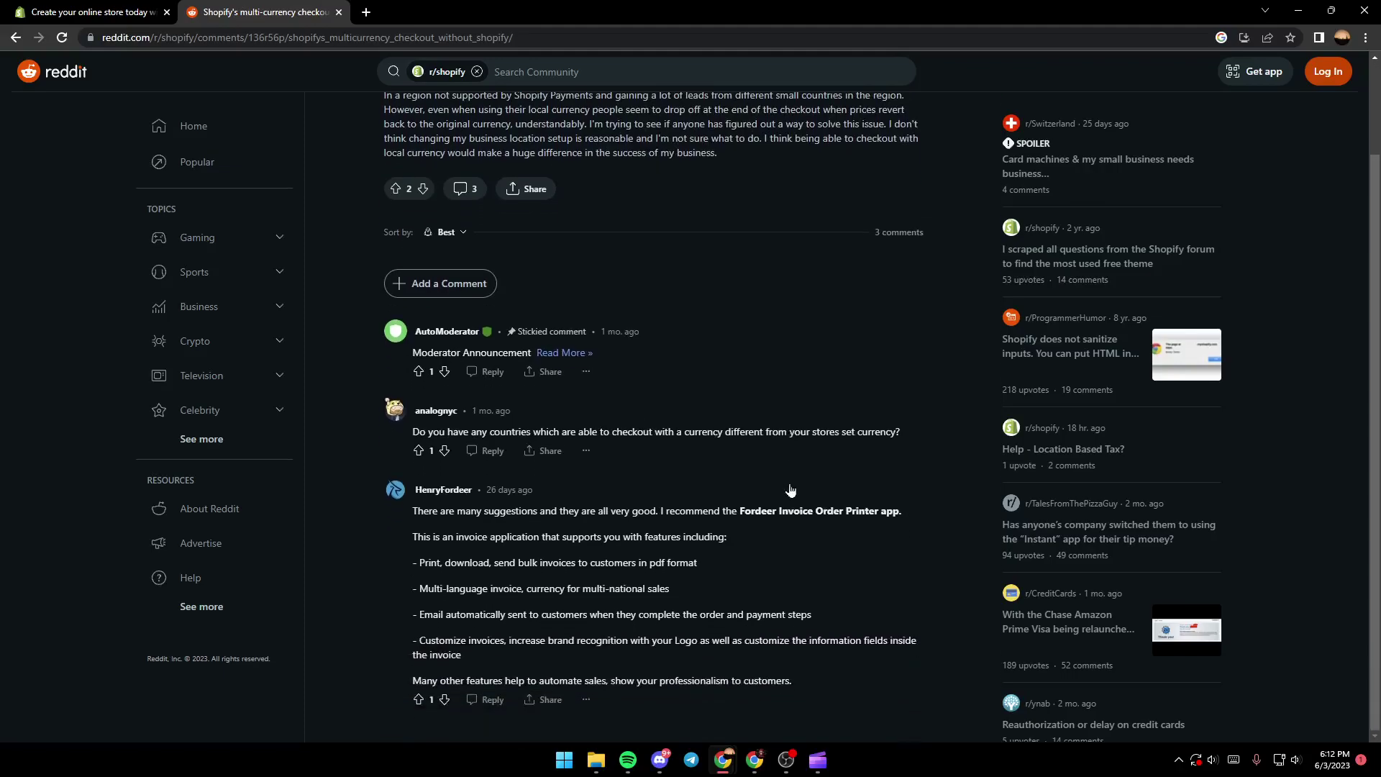
{"action": "scroll", "coordinate": [985, 560], "scroll_direction": "up", "scroll_amount": 1}
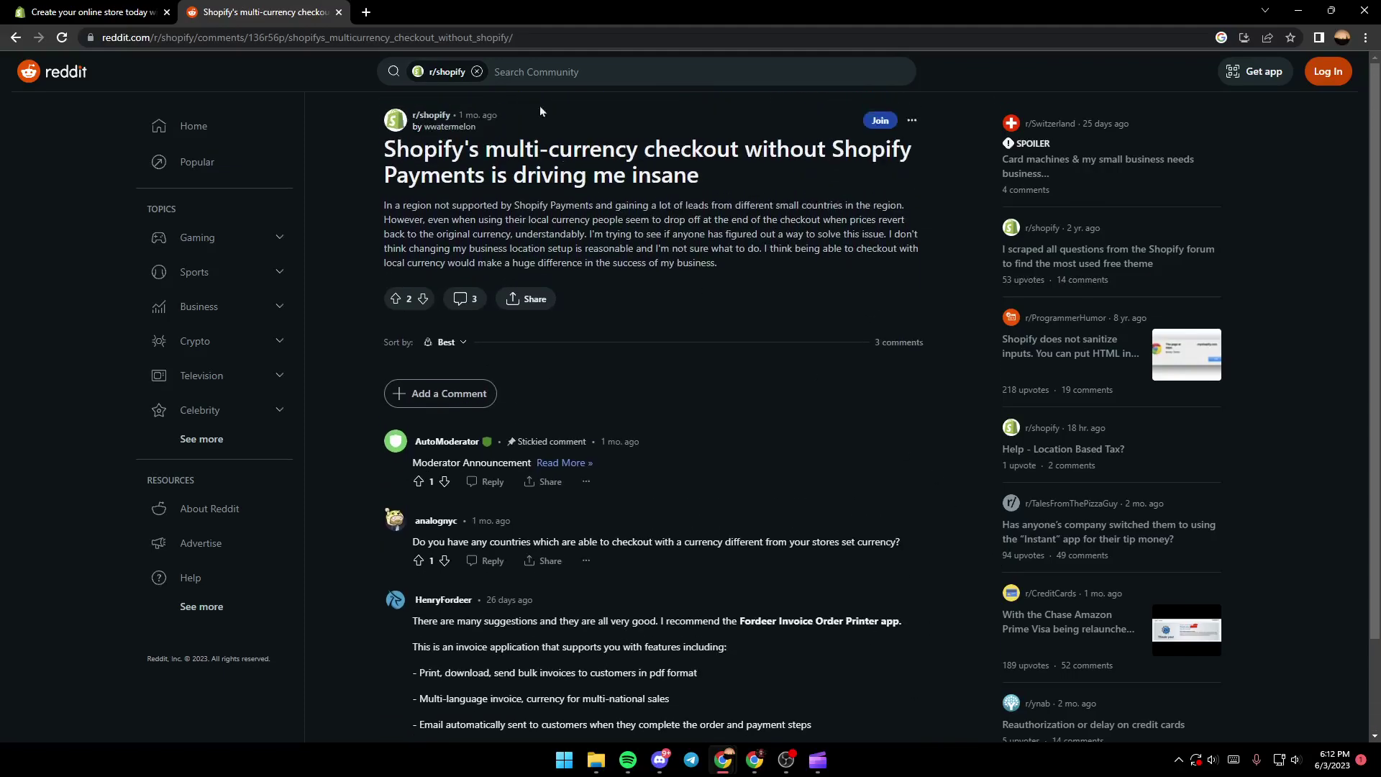